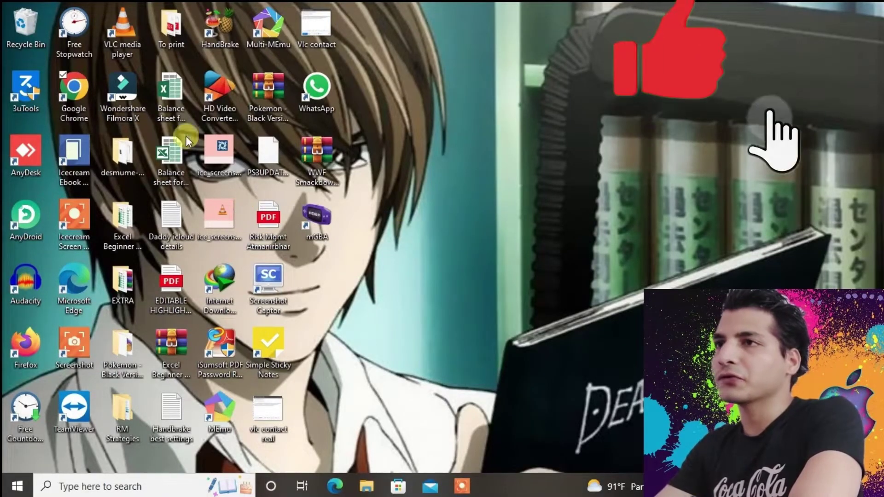
# Launch Chrome and search Google for 'whats my current location'
pyautogui.doubleClick(92, 90)
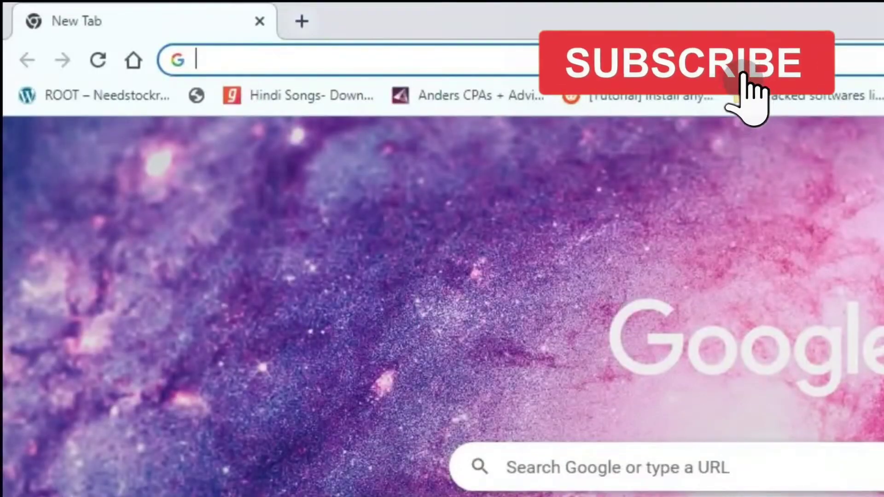
pyautogui.write('whats')
pyautogui.press('Return')
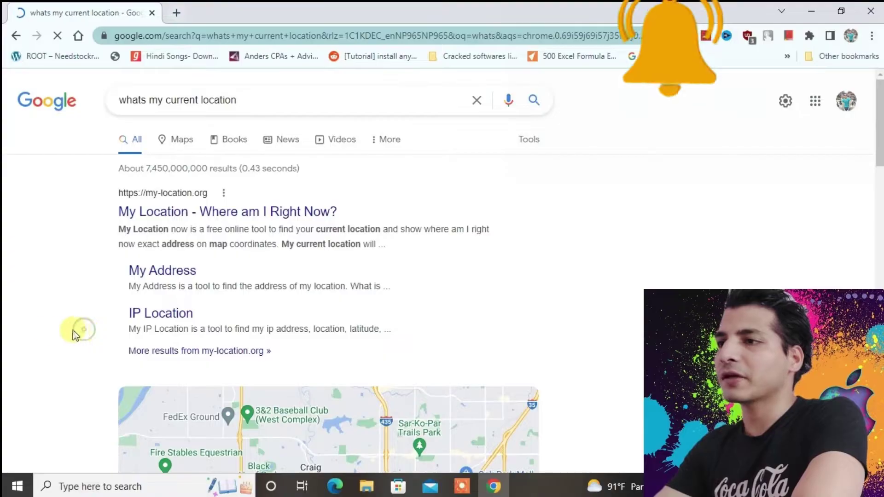
# Check that the results report Lenexa, Kansas, then open a new blank tab
pyautogui.scroll(-7, 48, 332)
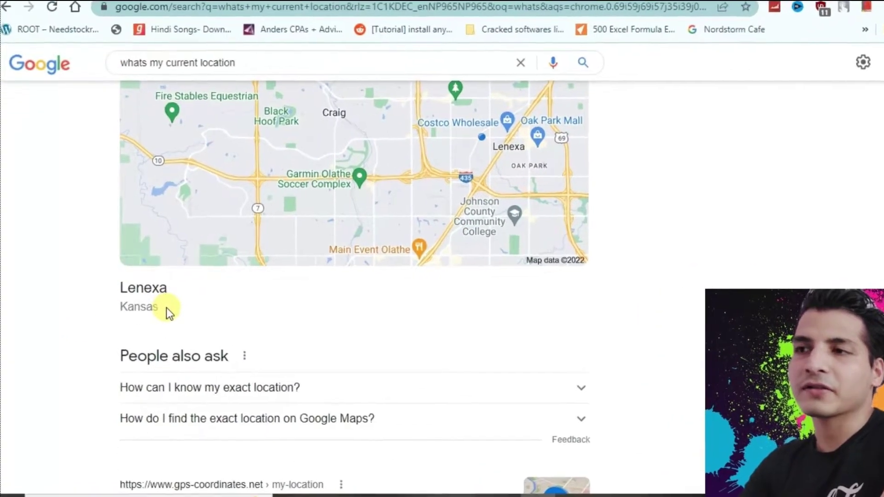
pyautogui.moveTo(169, 317); pyautogui.dragTo(120, 284)
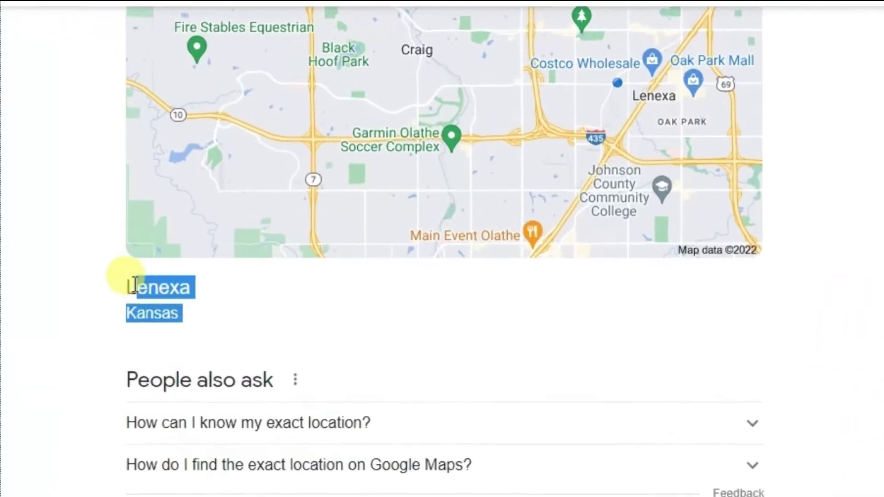
pyautogui.click(120, 285)
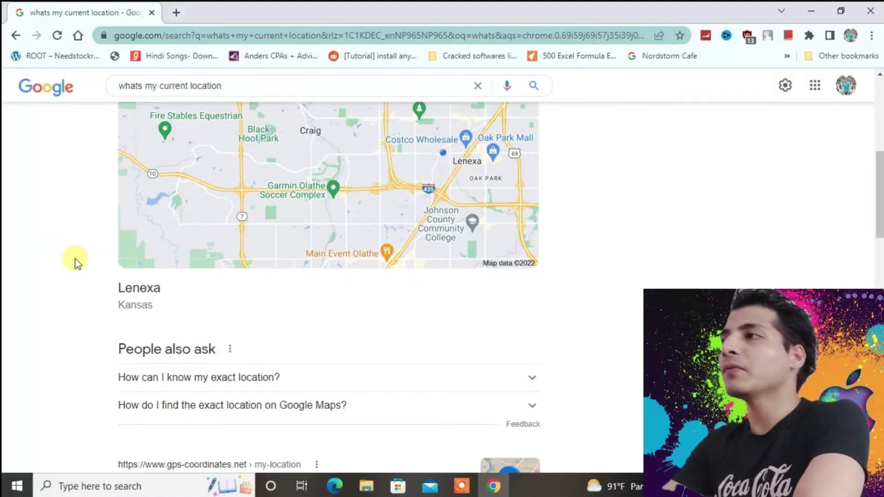
pyautogui.hotkey('ctrl', 't')
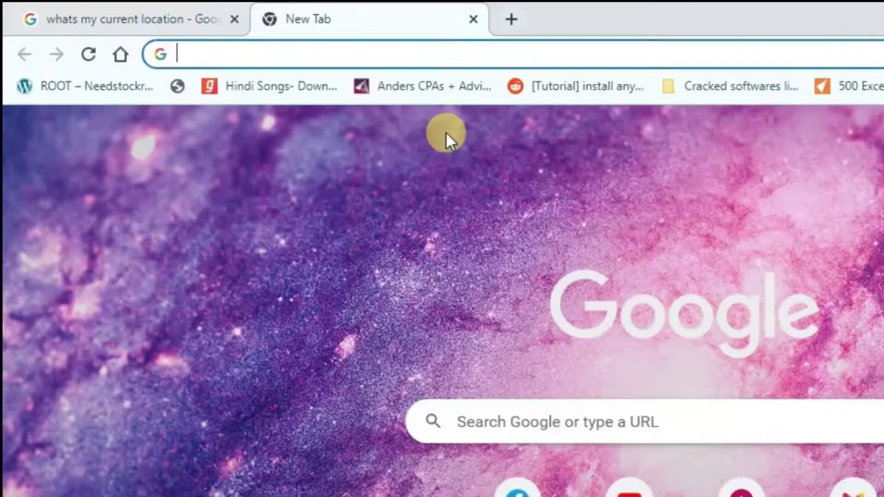
# Go to the Chrome Web Store, search it for 'location guard', and open the Location Guard listing
pyautogui.write('chrome web store')
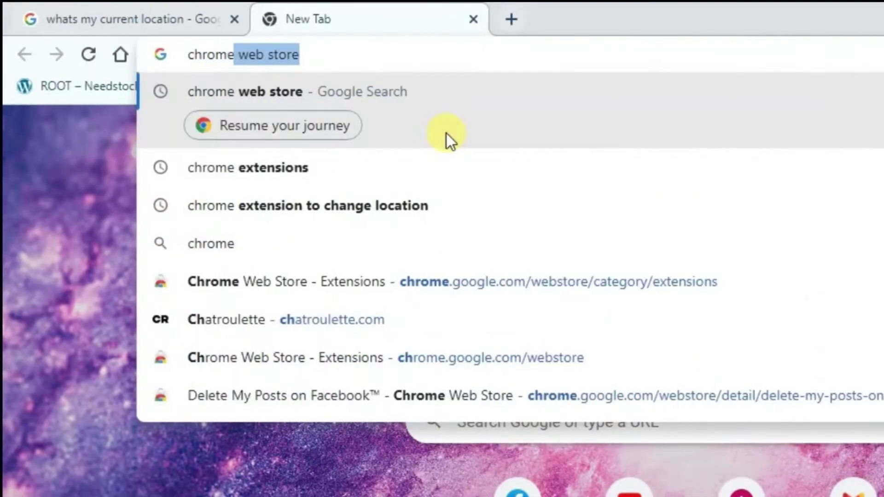
pyautogui.click(427, 118)
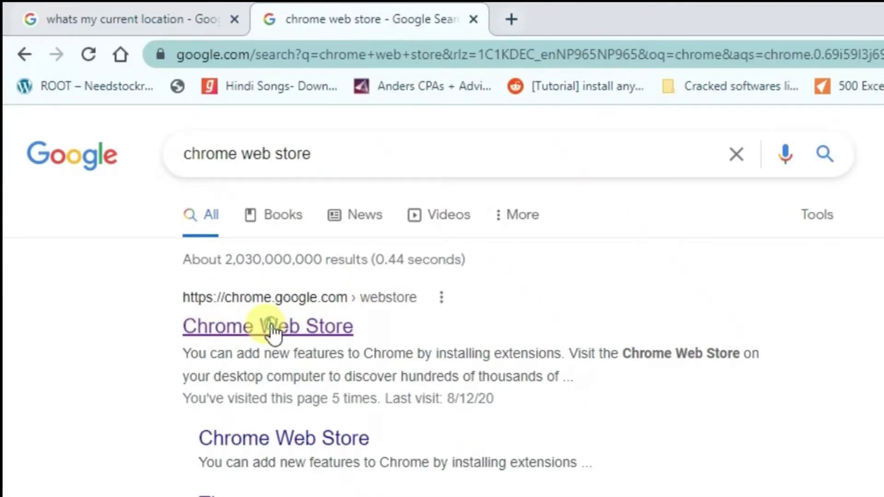
pyautogui.click(271, 328)
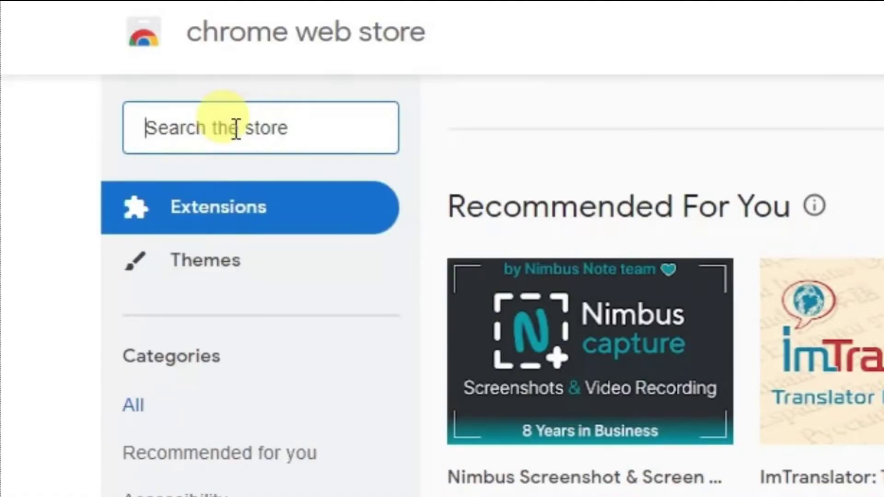
pyautogui.write('loc')
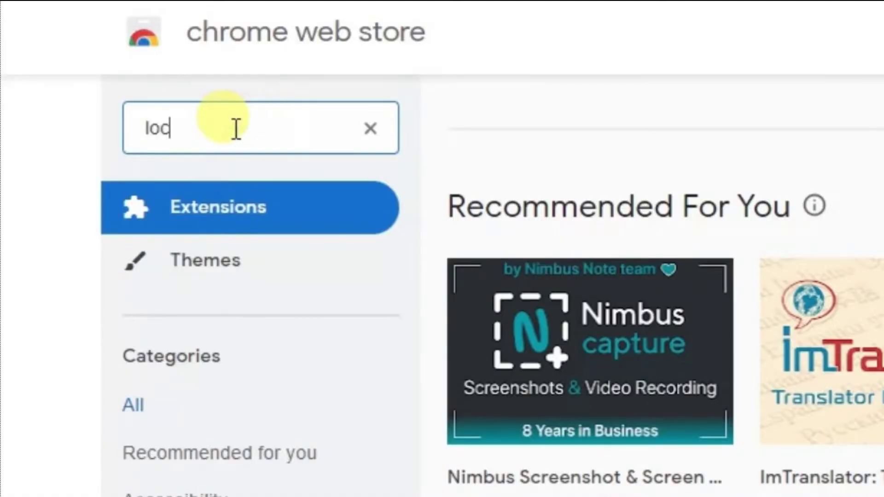
pyautogui.write('ation guard')
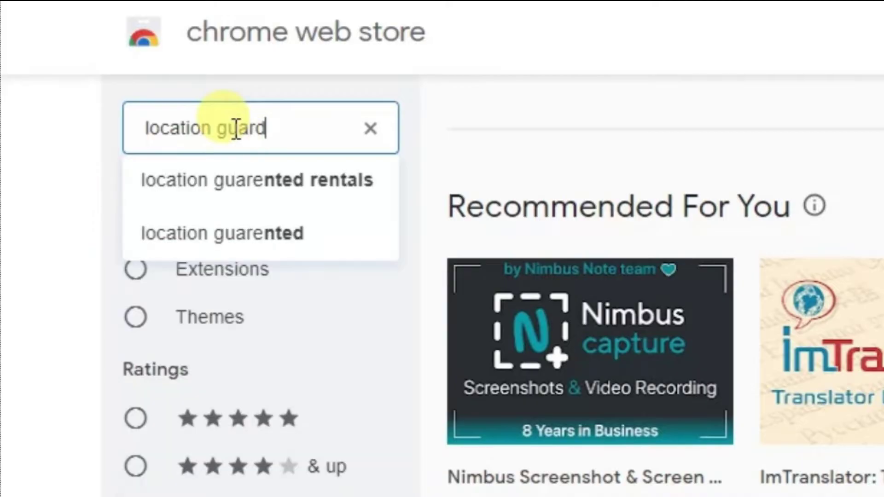
pyautogui.press('Return')
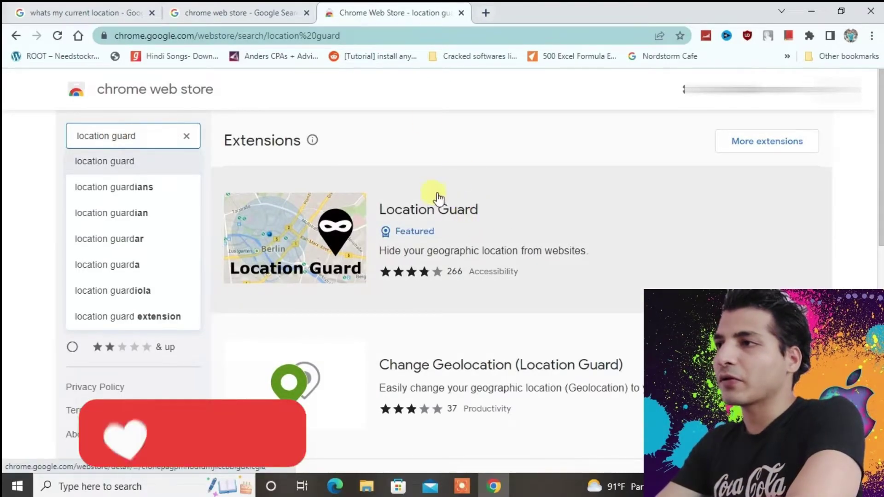
pyautogui.click(445, 221)
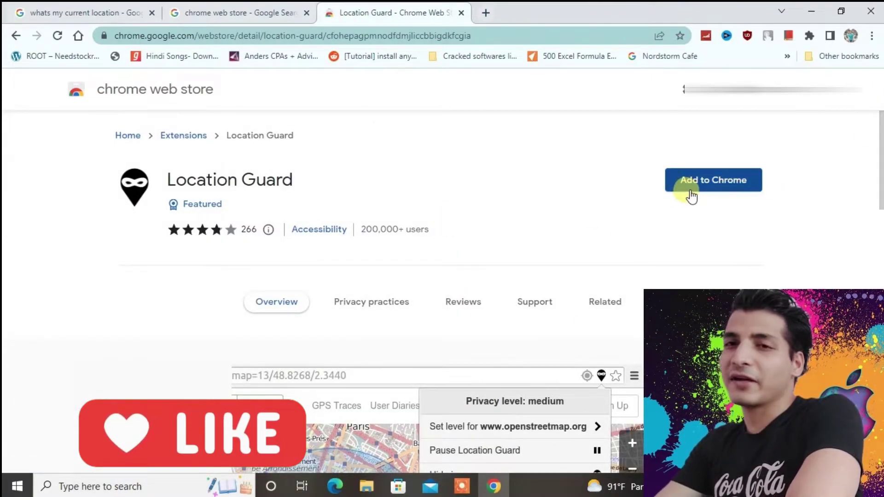
# Add Location Guard to Chrome, confirm the extension, and dismiss the added notice
pyautogui.click(722, 180)
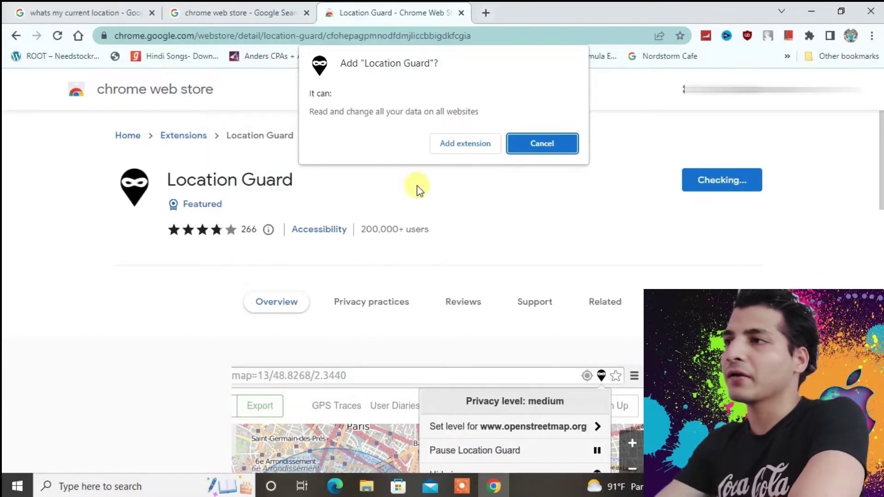
pyautogui.click(466, 146)
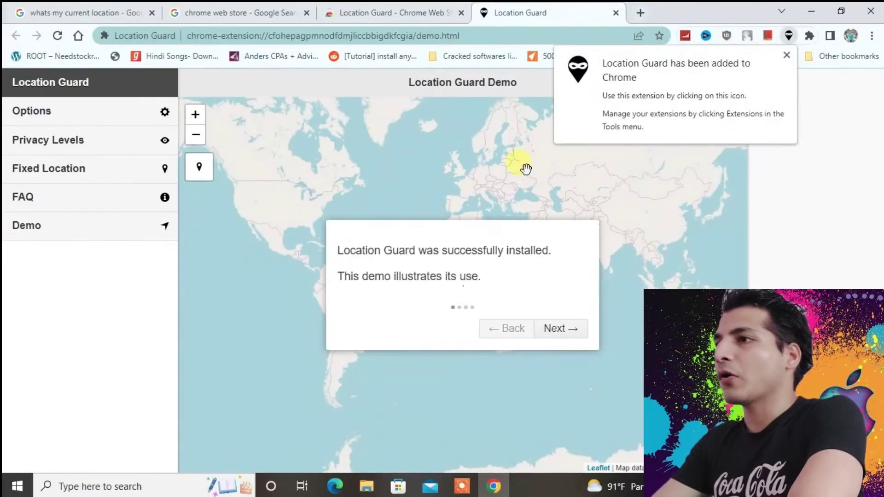
pyautogui.click(787, 55)
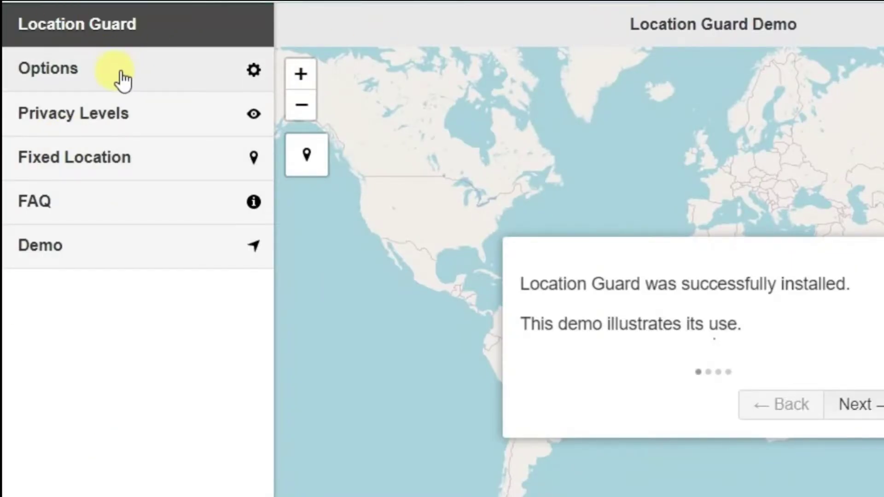
# Set Location Guard's default level to Use fixed location
pyautogui.click(62, 69)
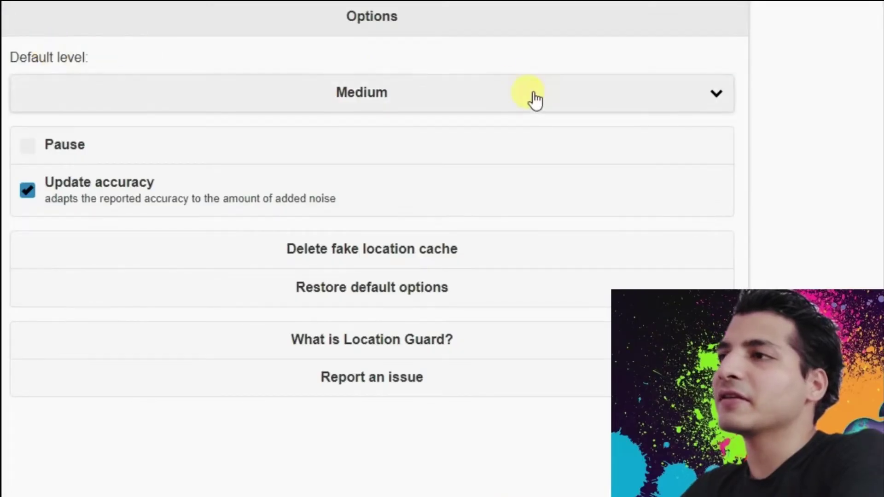
pyautogui.click(720, 97)
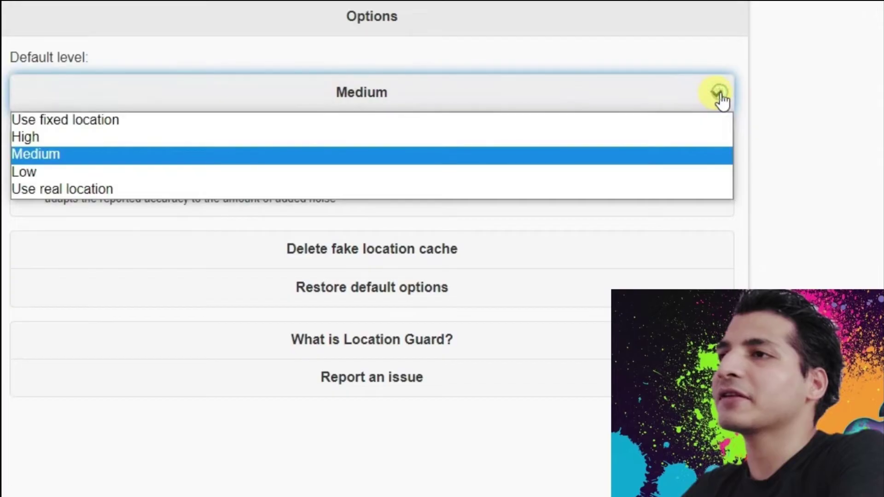
pyautogui.click(85, 115)
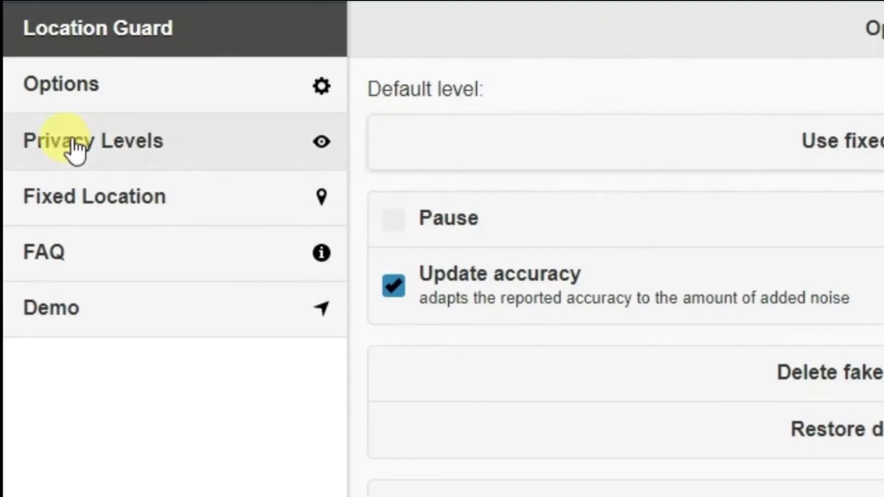
# Under the High privacy level, set the location cache time to 4 hours
pyautogui.click(40, 142)
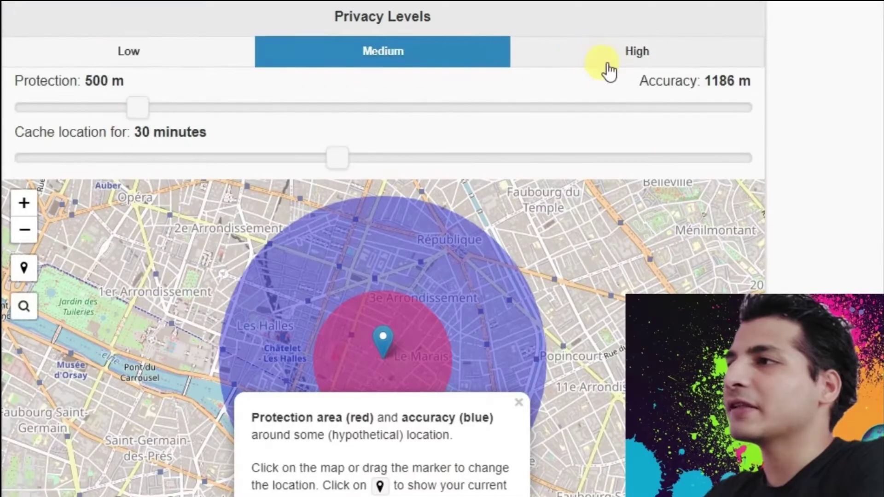
pyautogui.click(657, 55)
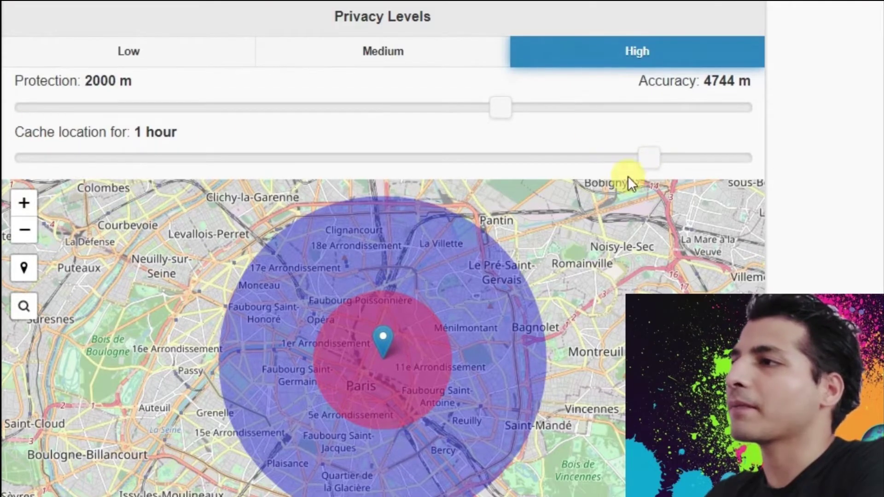
pyautogui.moveTo(650, 159); pyautogui.dragTo(673, 159)
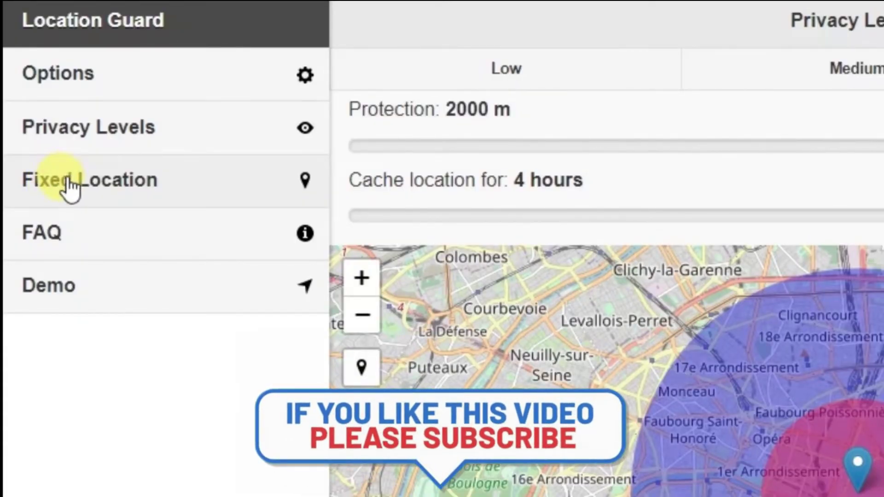
# On the Fixed Location page, try searching the map for 'beijing' and dismiss the error
pyautogui.click(69, 182)
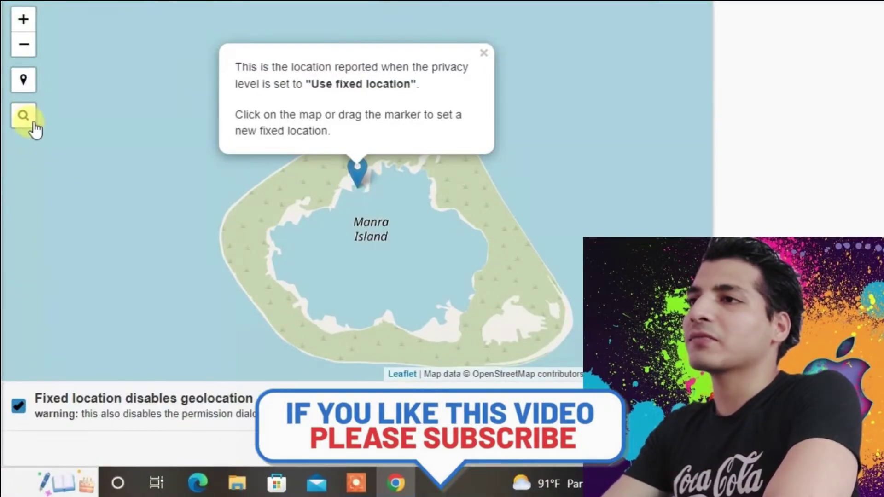
pyautogui.click(24, 116)
pyautogui.write('beijing')
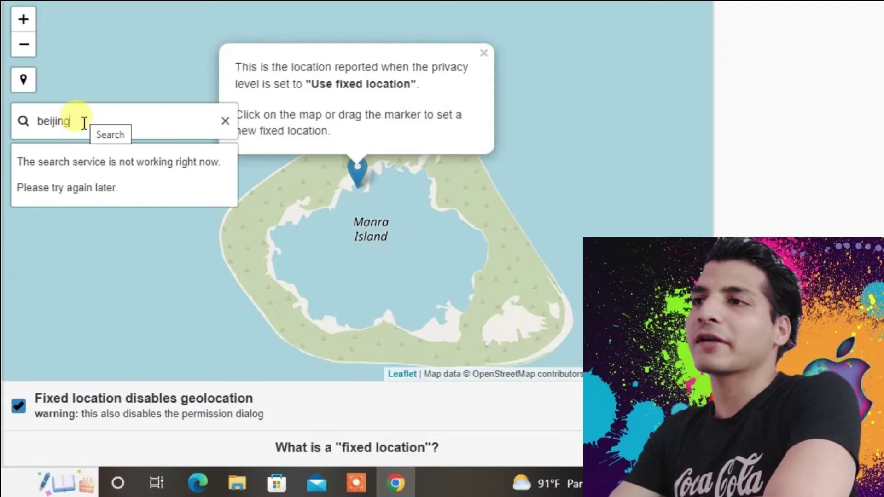
pyautogui.click(26, 79)
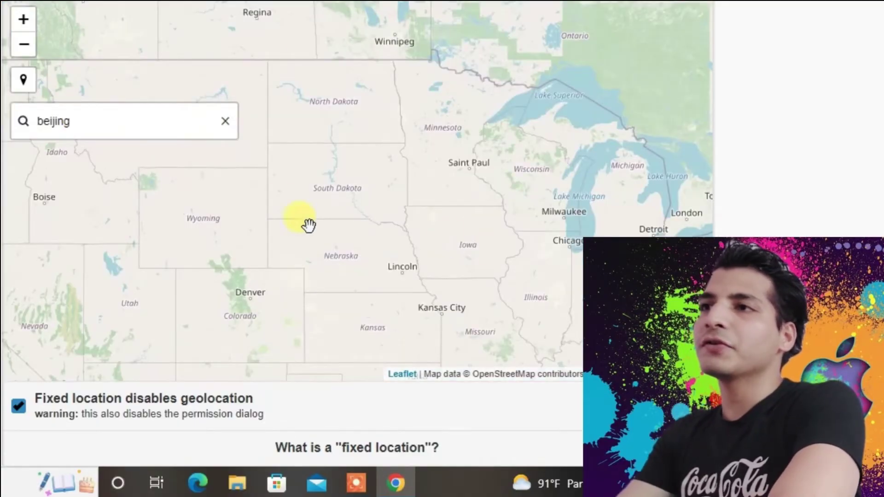
# Navigate the map to South Africa and place the fixed-location marker on Cape Town
pyautogui.click(23, 19)
pyautogui.click(24, 46)
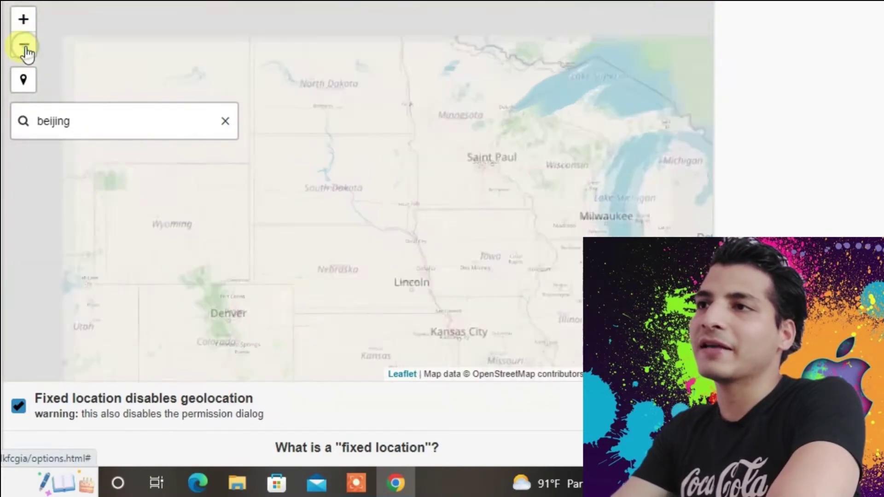
pyautogui.click(24, 19)
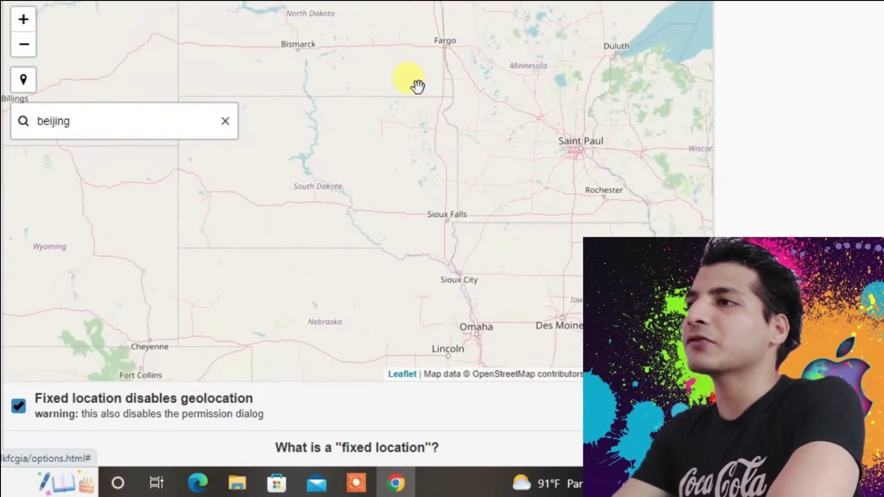
pyautogui.moveTo(469, 81); pyautogui.dragTo(307, 298)
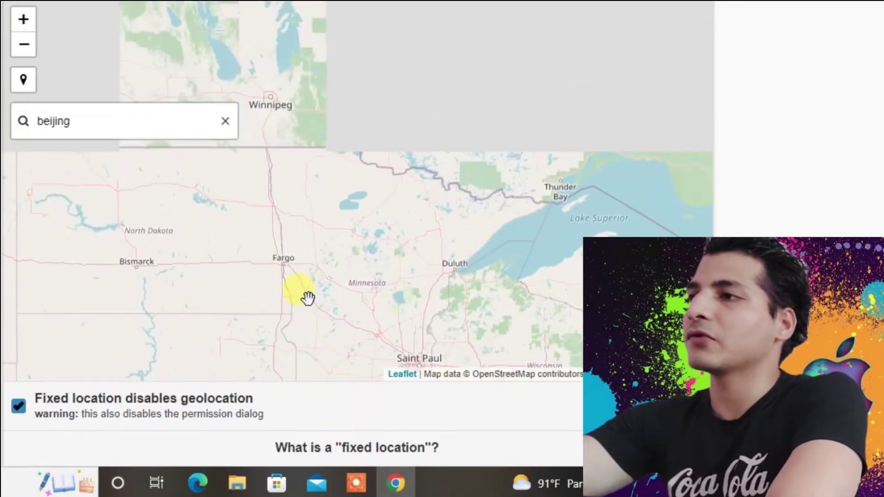
pyautogui.scroll(-3, 308, 298)
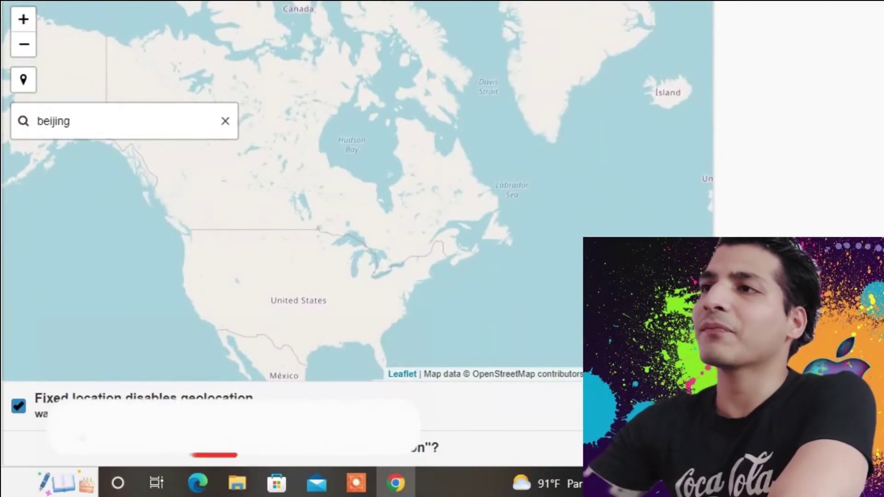
pyautogui.click(23, 45)
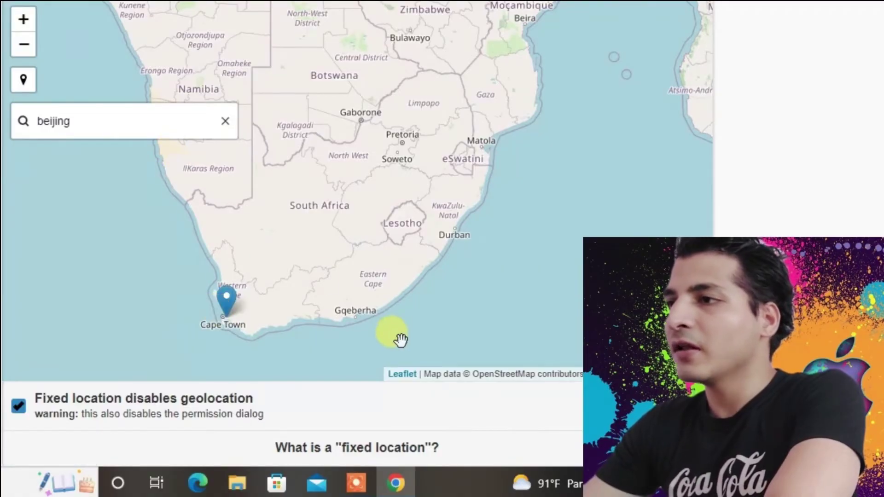
pyautogui.click(227, 315)
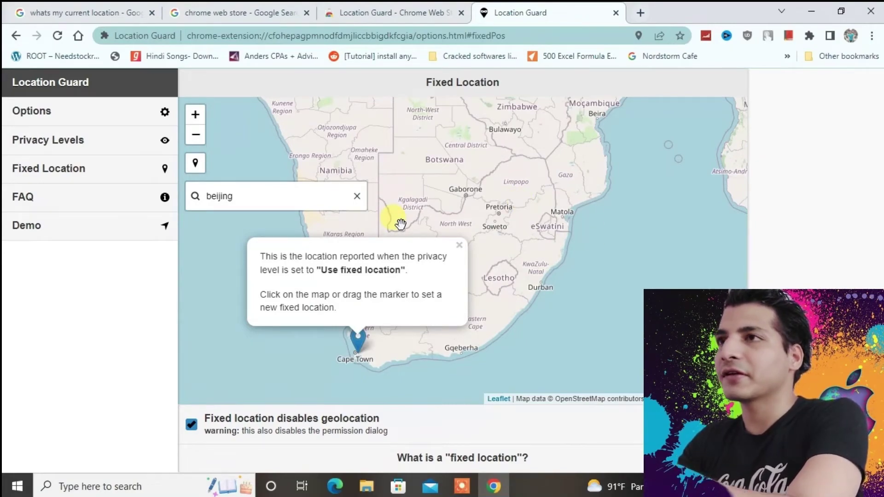
pyautogui.hotkey('ctrl', '1')
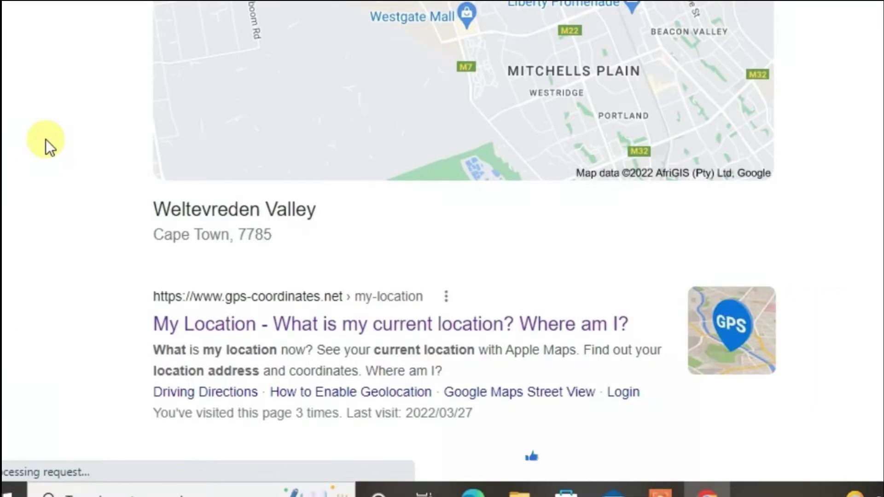
# Verify the location results now show Weltevreden Valley, Cape Town, 7785
pyautogui.scroll(4, 45, 139)
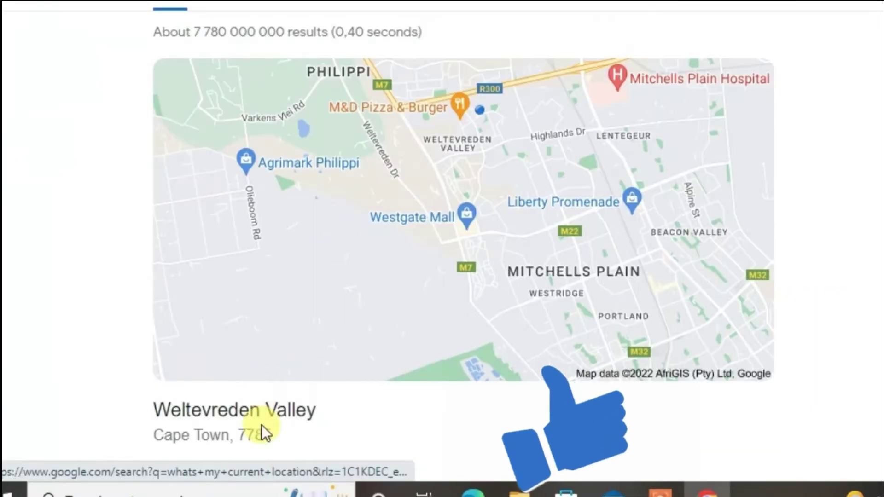
pyautogui.moveTo(285, 444); pyautogui.dragTo(156, 432)
pyautogui.click(137, 436)
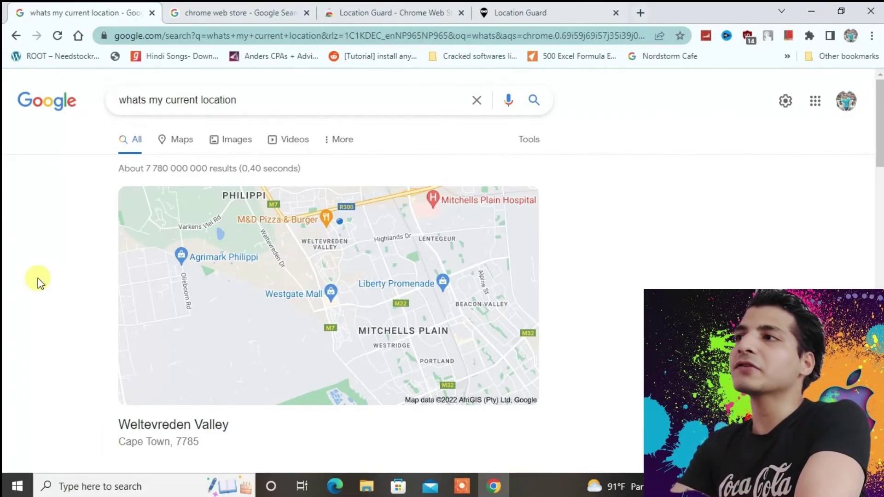
# Open Google Maps in a new tab and centre it on my location in Weltevreden Valley, Cape Town
pyautogui.hotkey('ctrl', 't')
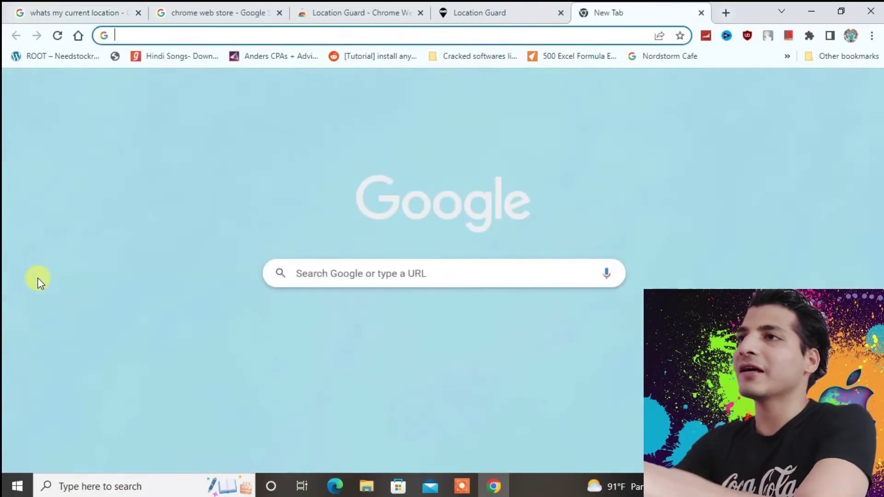
pyautogui.write('google maps')
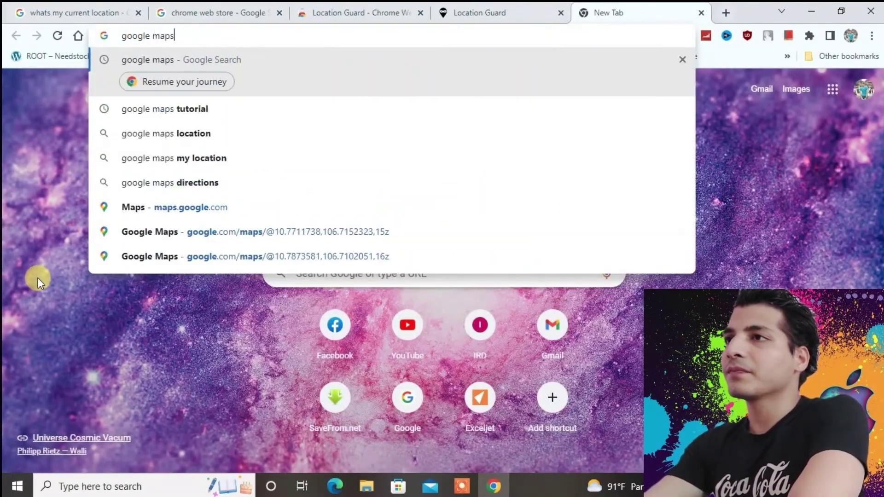
pyautogui.press('Return')
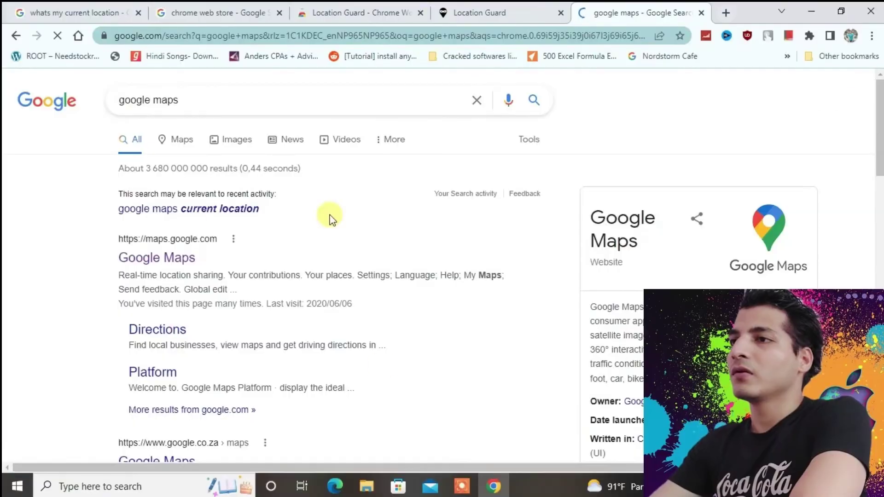
pyautogui.click(162, 260)
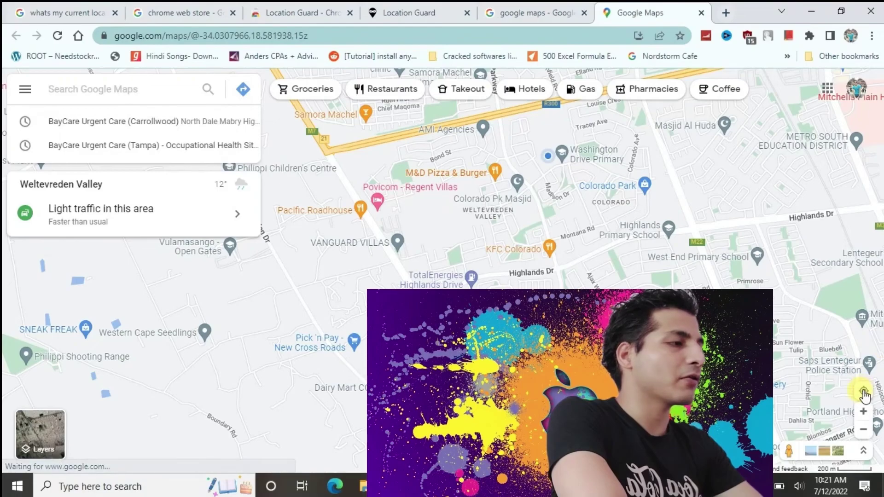
pyautogui.click(862, 392)
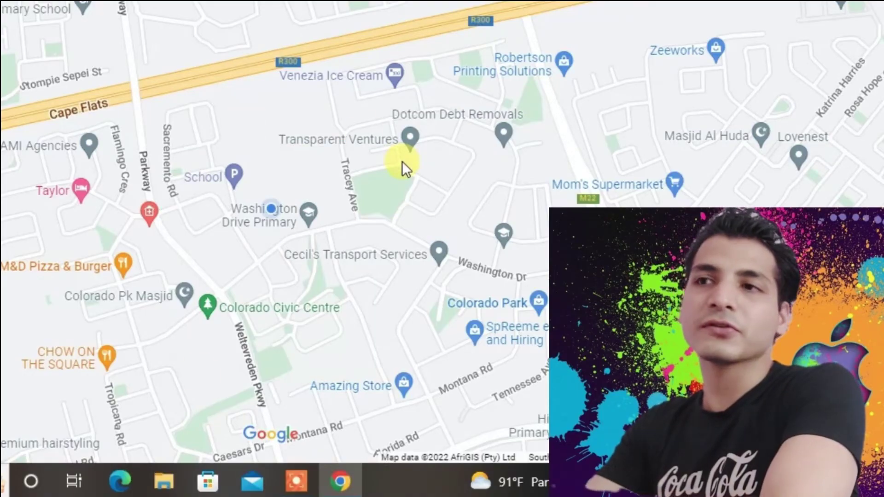
pyautogui.moveTo(319, 152)
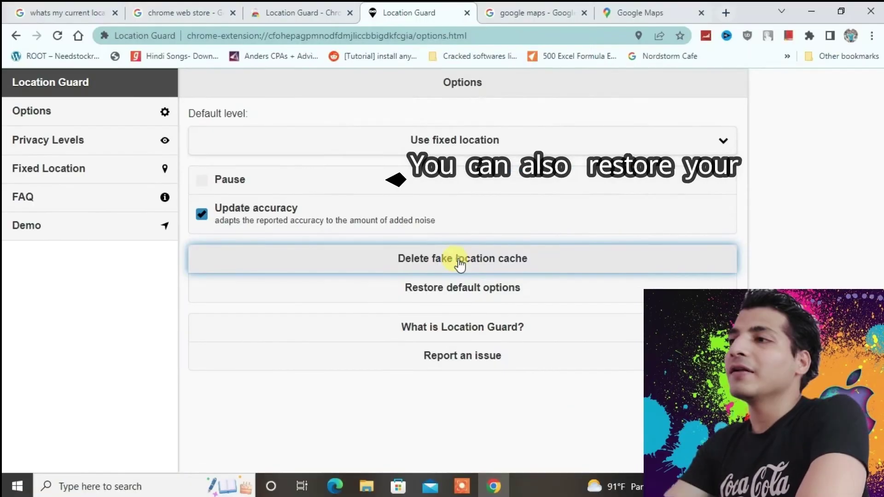
# Delete Location Guard's fake location cache so the deletion confirmation appears
pyautogui.click(335, 196)
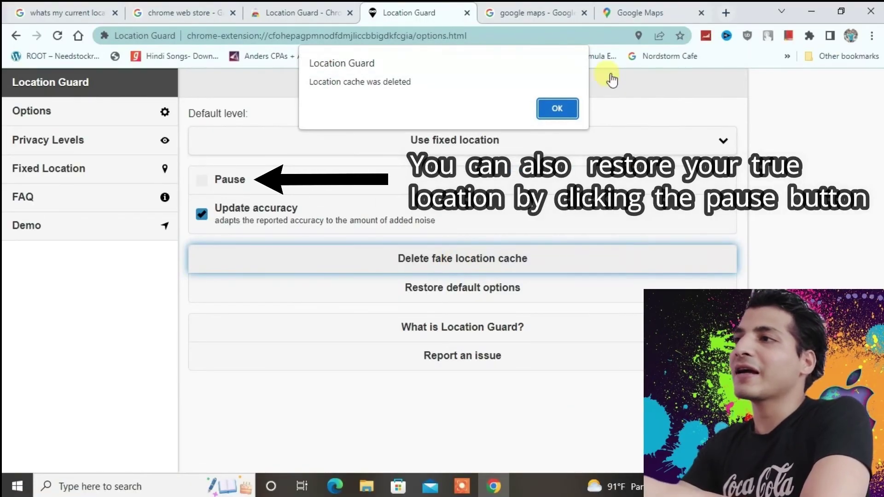